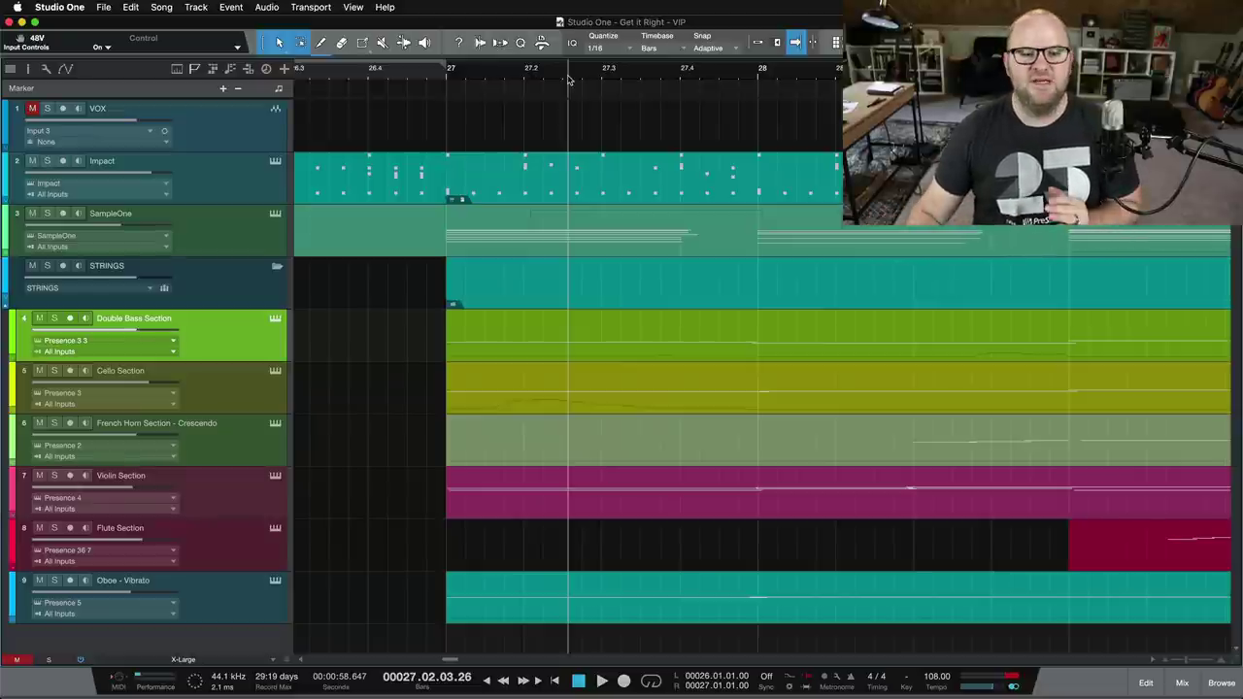
# Audition the arrangement from bar 26.4, then again from bar 27.
pyautogui.click(423, 77)
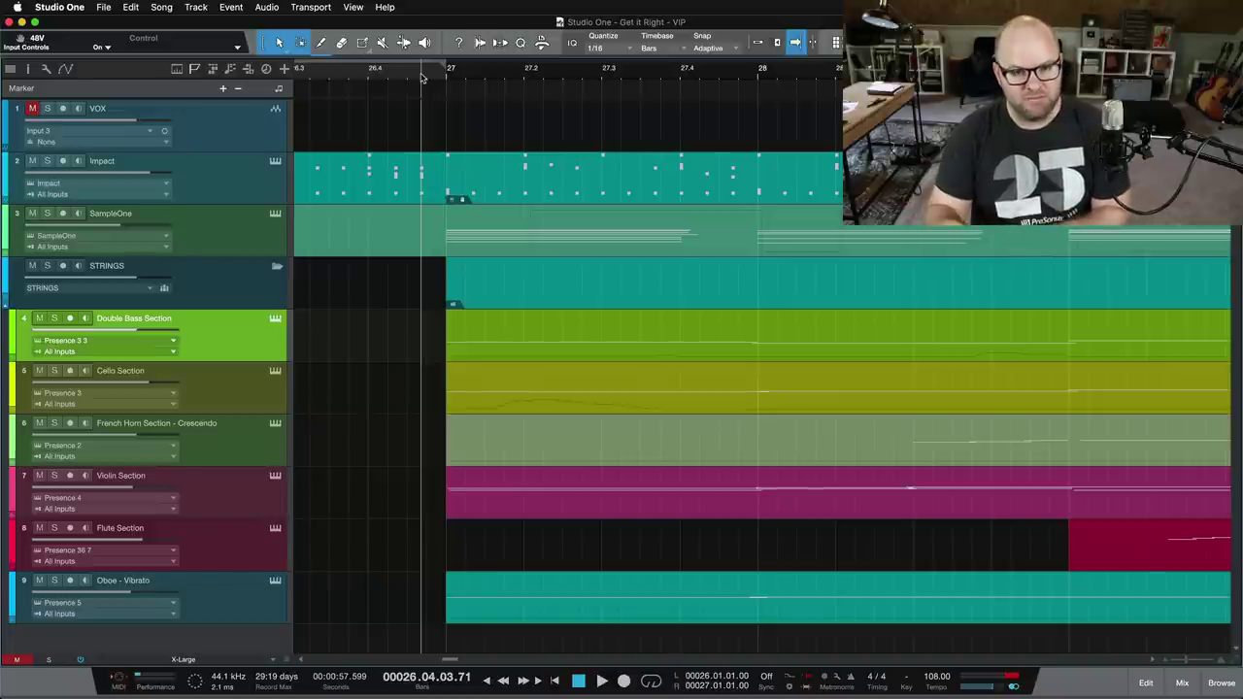
pyautogui.press('space')
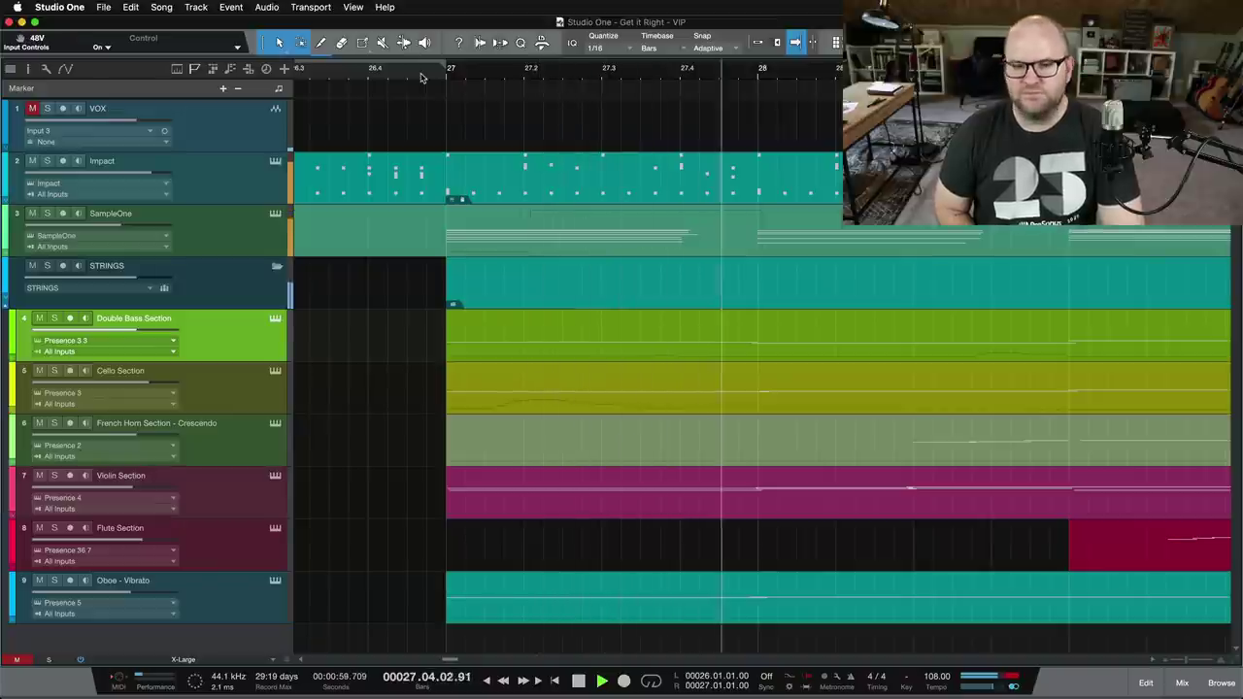
pyautogui.press('space')
pyautogui.click(551, 75)
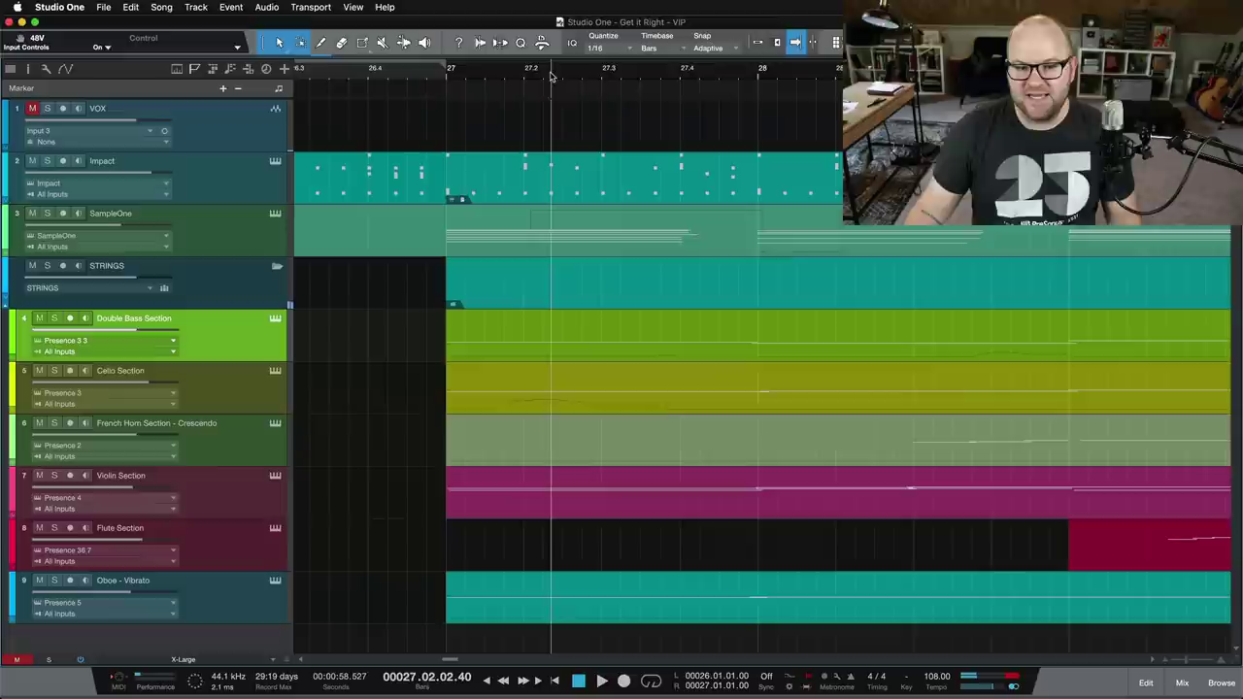
pyautogui.click(463, 78)
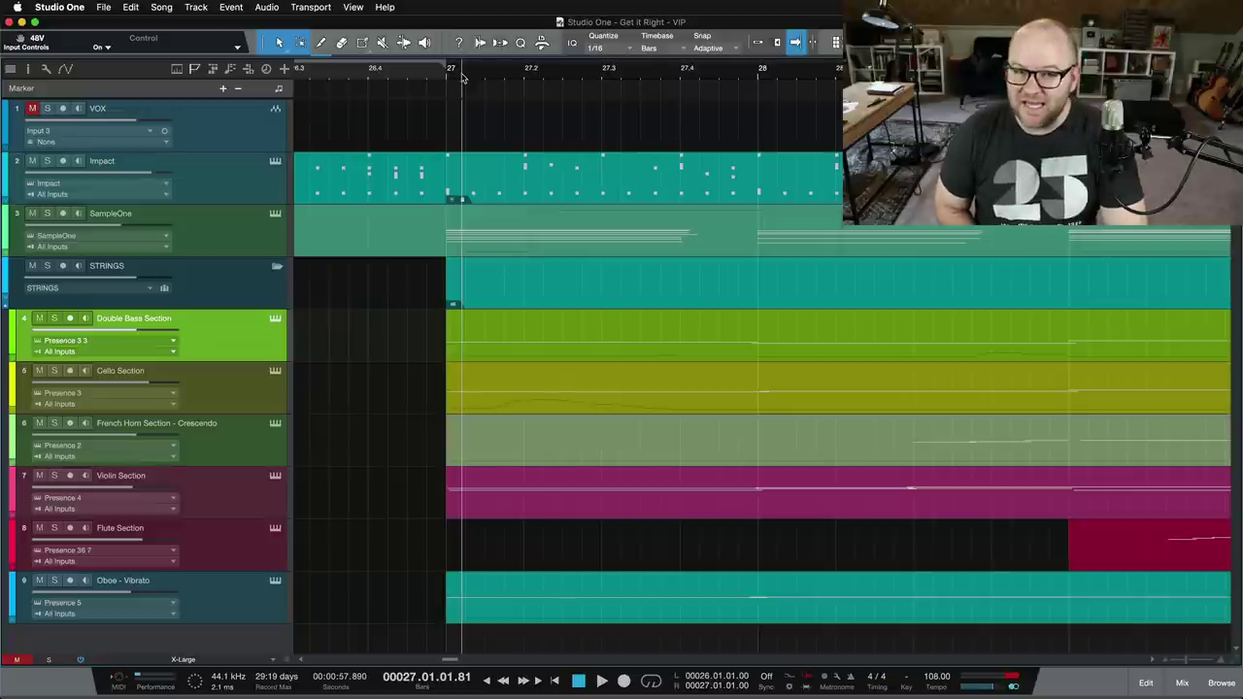
pyautogui.press('space')
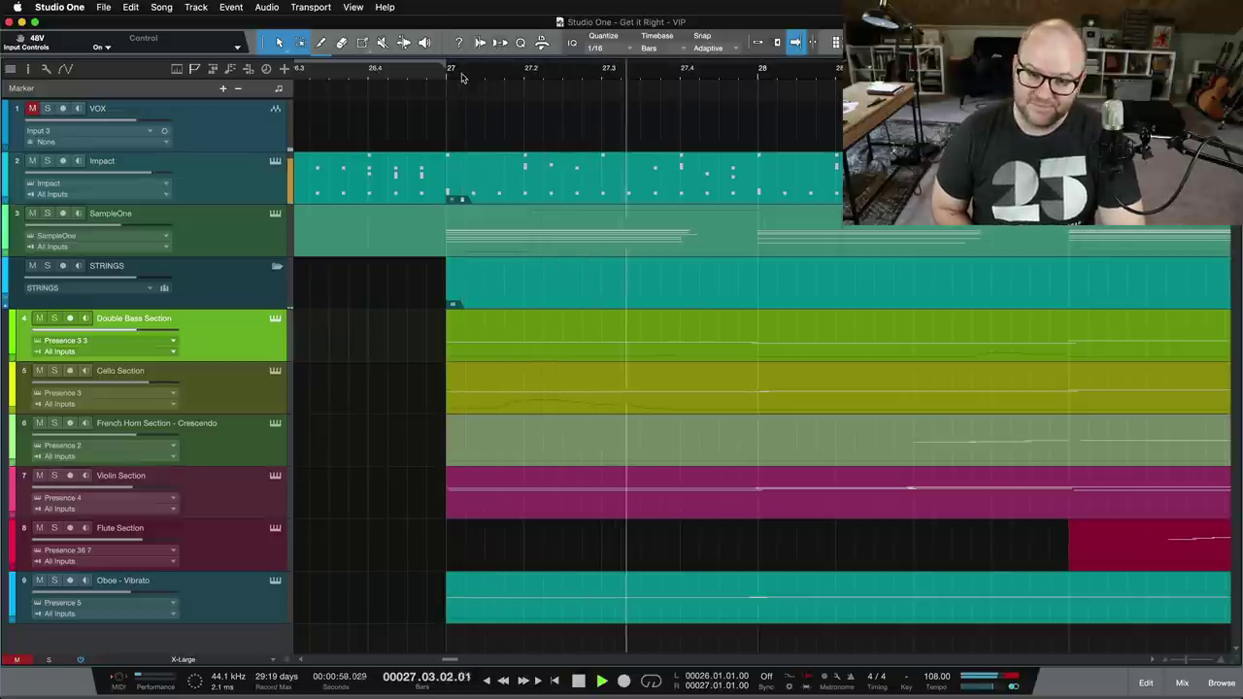
pyautogui.press('space')
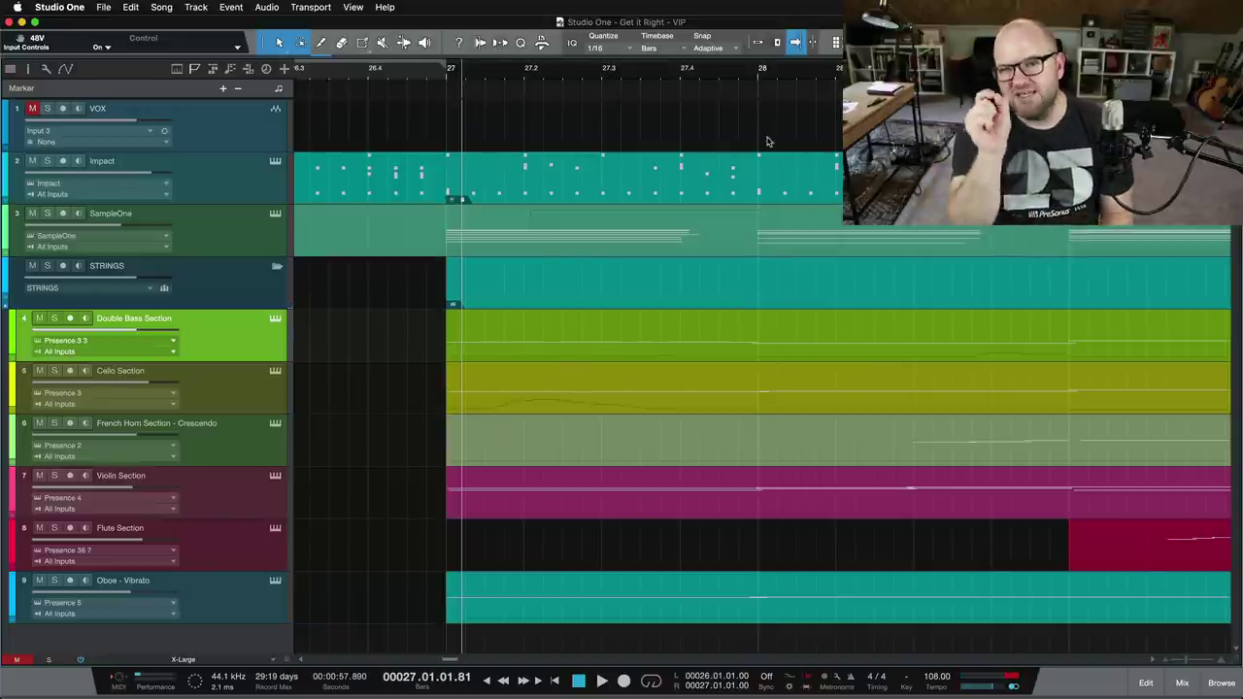
# Open the SampleOne part in the note editor and zoom in on the notes around bar 27.
pyautogui.doubleClick(479, 246)
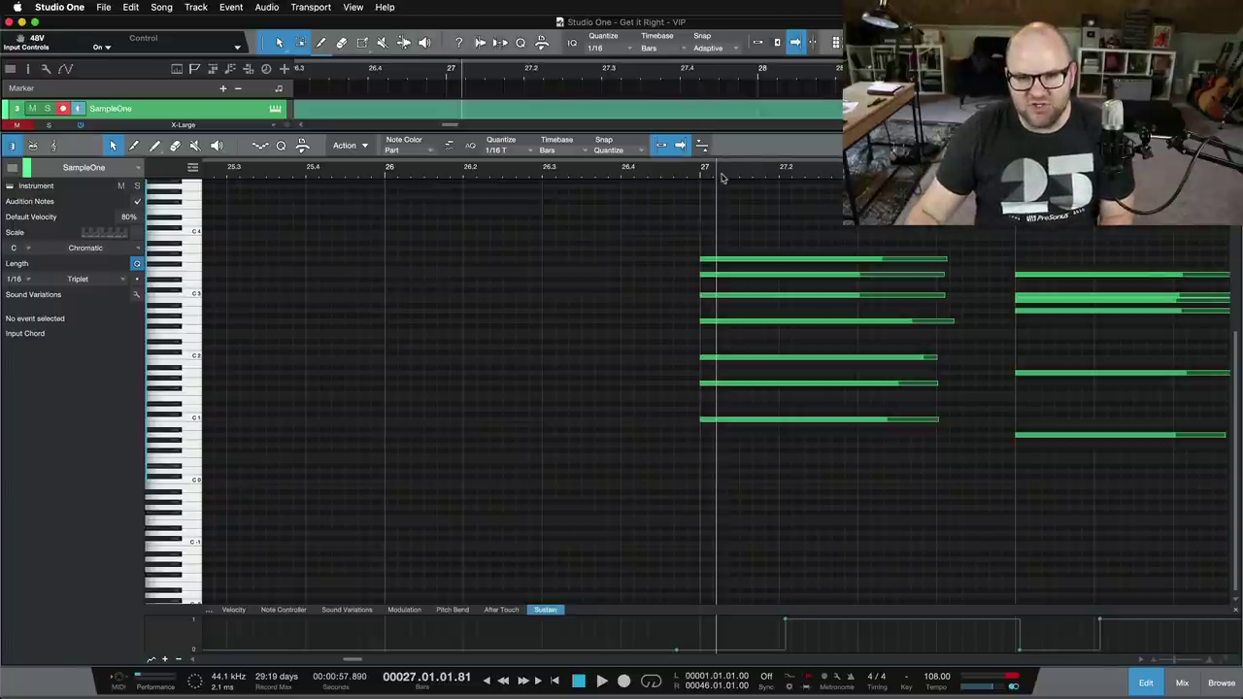
pyautogui.moveTo(717, 173); pyautogui.dragTo(722, 178)
pyautogui.click(457, 176)
pyautogui.click(475, 175)
pyautogui.hscroll(5, 475, 174)
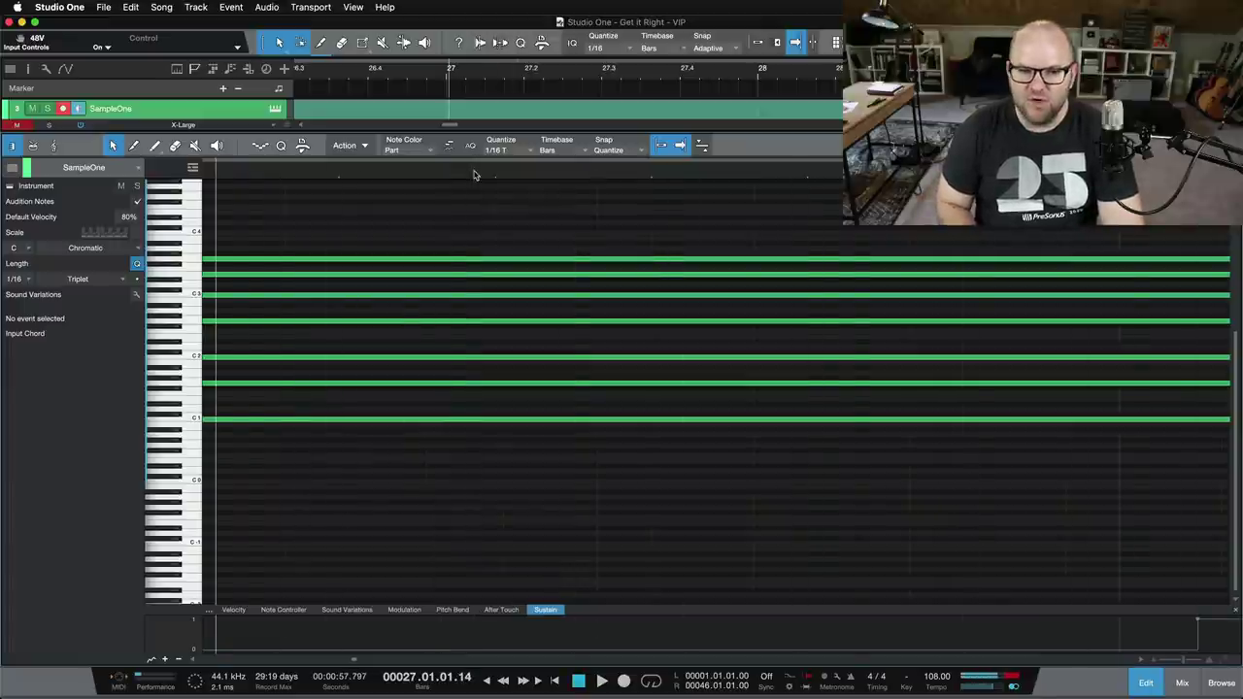
pyautogui.hscroll(-5, 477, 282)
# Play the SampleOne held notes from mid-note, then from just before bar 27.
pyautogui.click(529, 176)
pyautogui.press('space')
pyautogui.press('space')
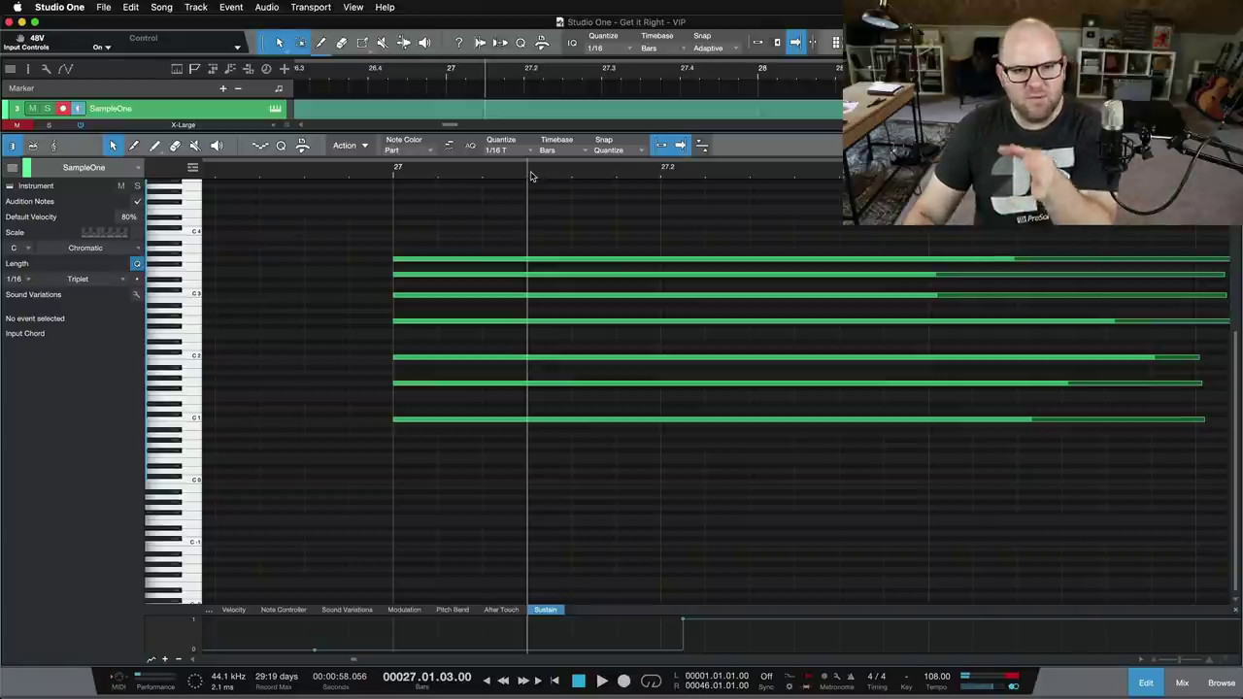
pyautogui.click(376, 174)
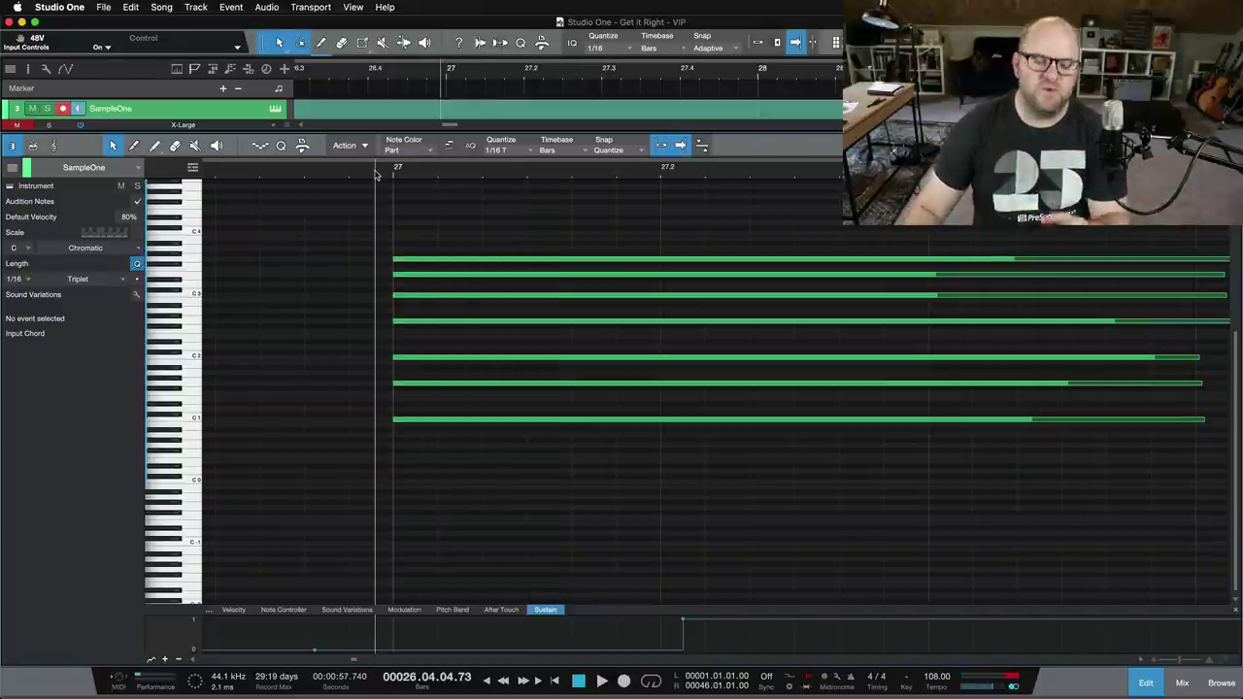
pyautogui.press('space')
pyautogui.press('space')
pyautogui.press('F2')
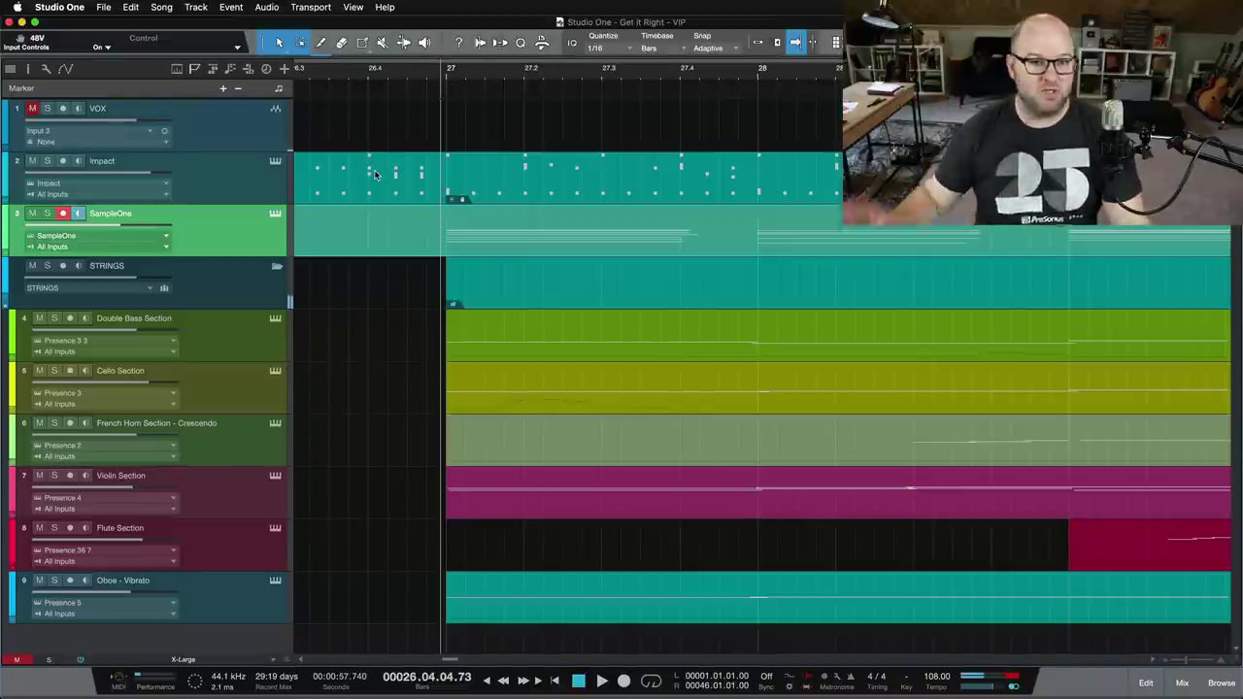
pyautogui.scroll(-3, 439, 236)
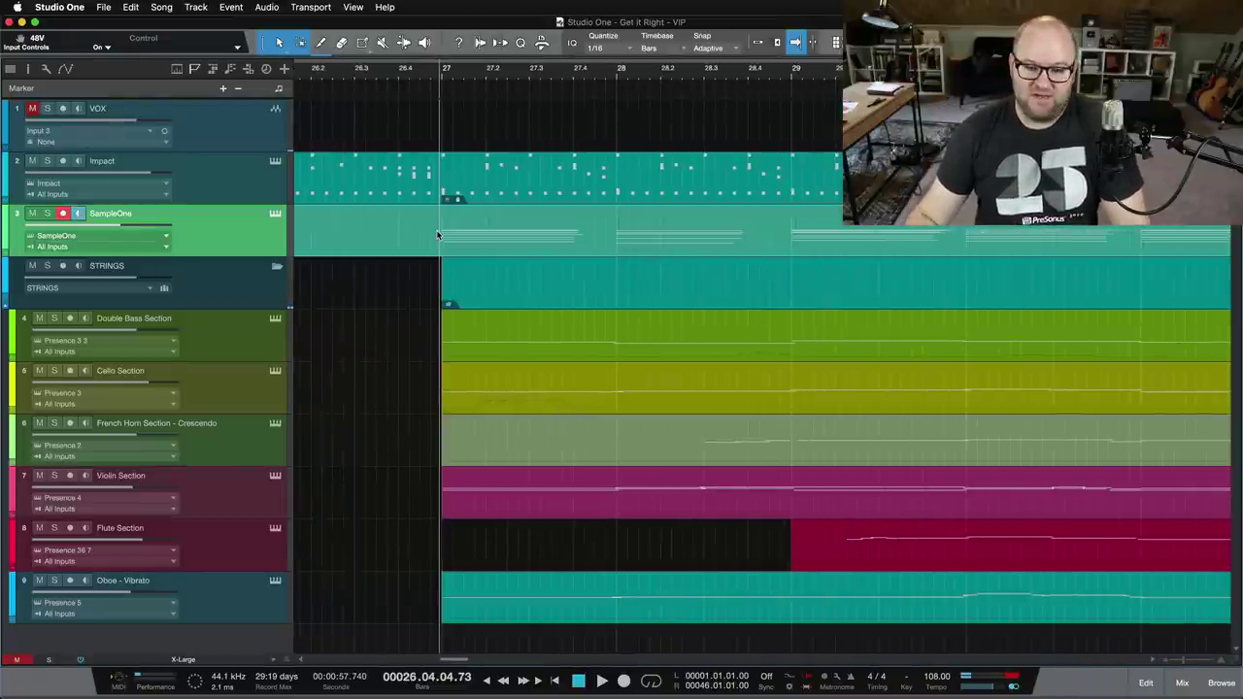
pyautogui.scroll(1, 439, 236)
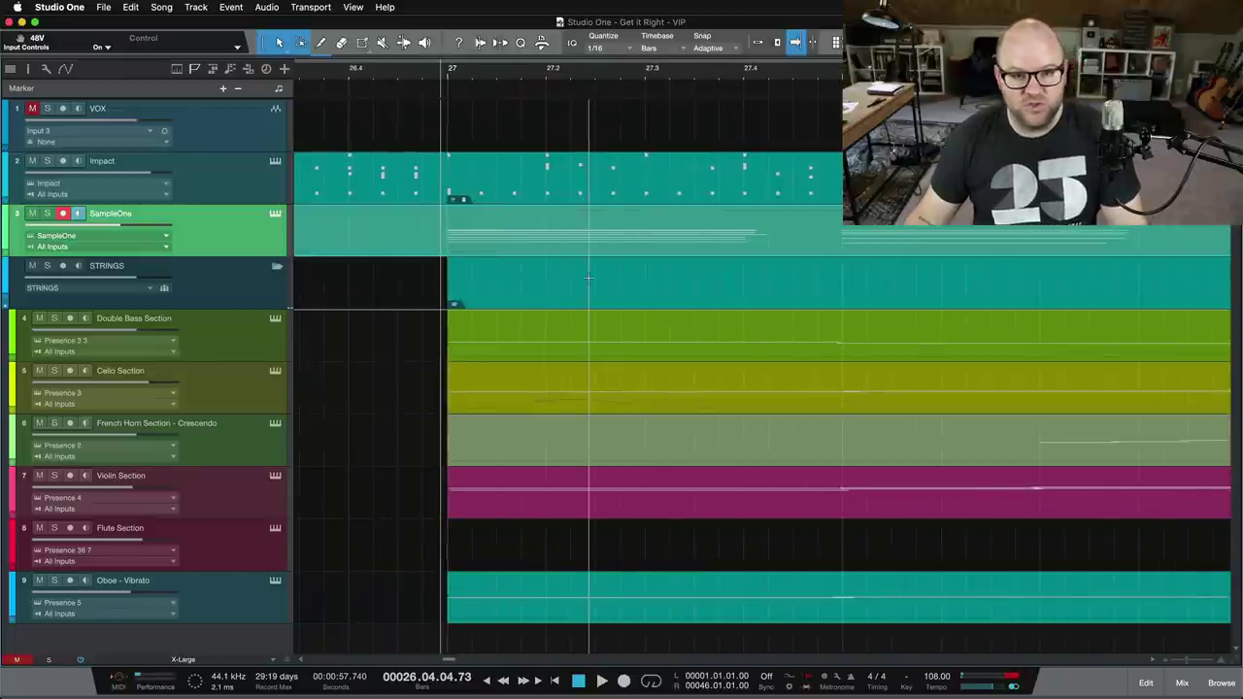
pyautogui.scroll(-1, 588, 278)
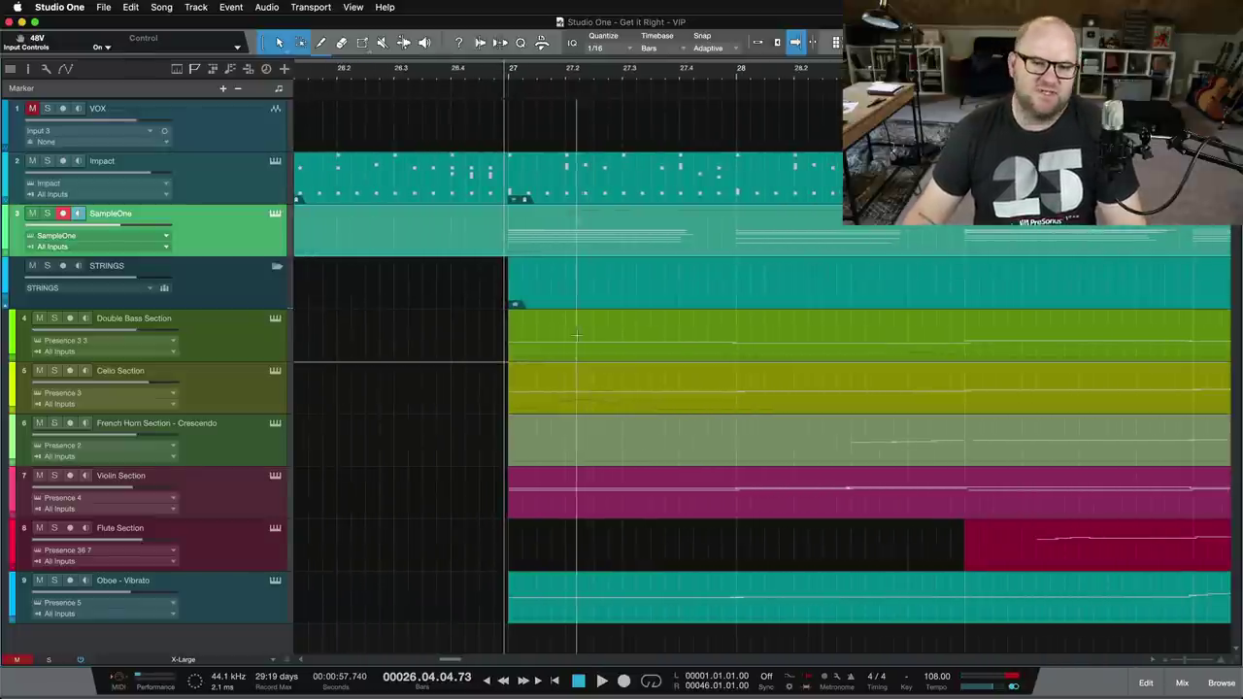
pyautogui.scroll(3, 589, 279)
pyautogui.click(670, 71)
pyautogui.click(510, 74)
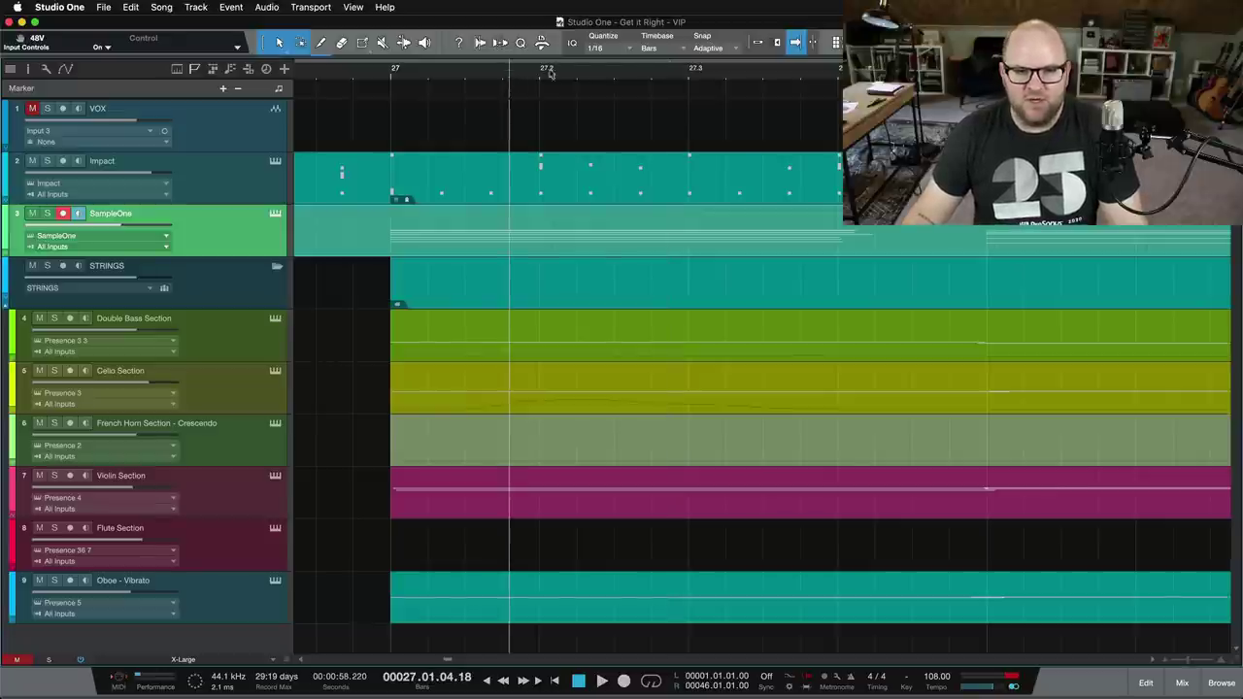
pyautogui.click(457, 75)
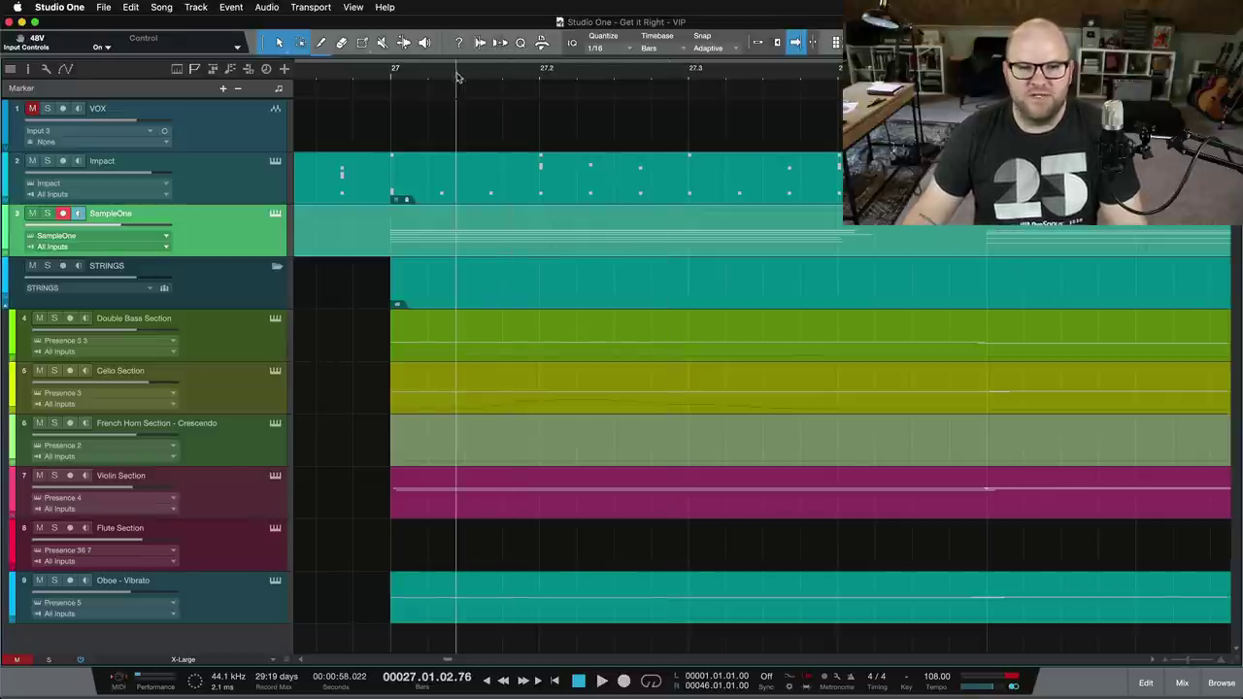
pyautogui.hscroll(-3, 432, 80)
pyautogui.click(397, 75)
pyautogui.click(406, 73)
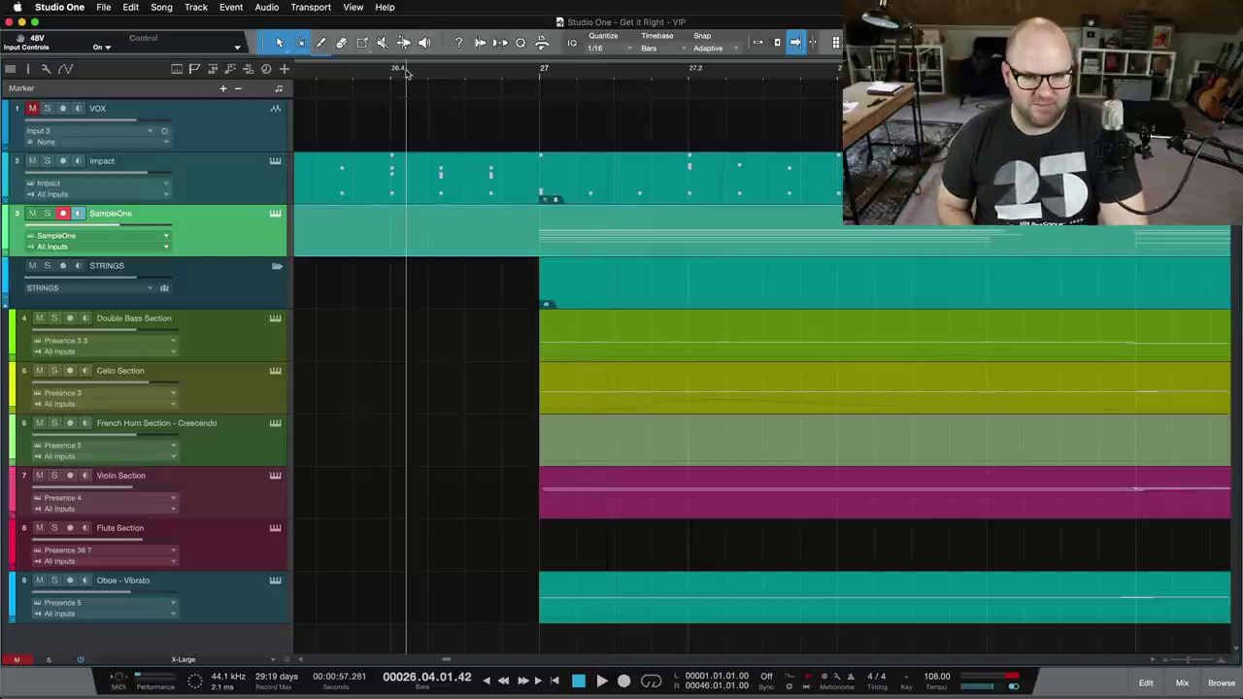
pyautogui.press('space')
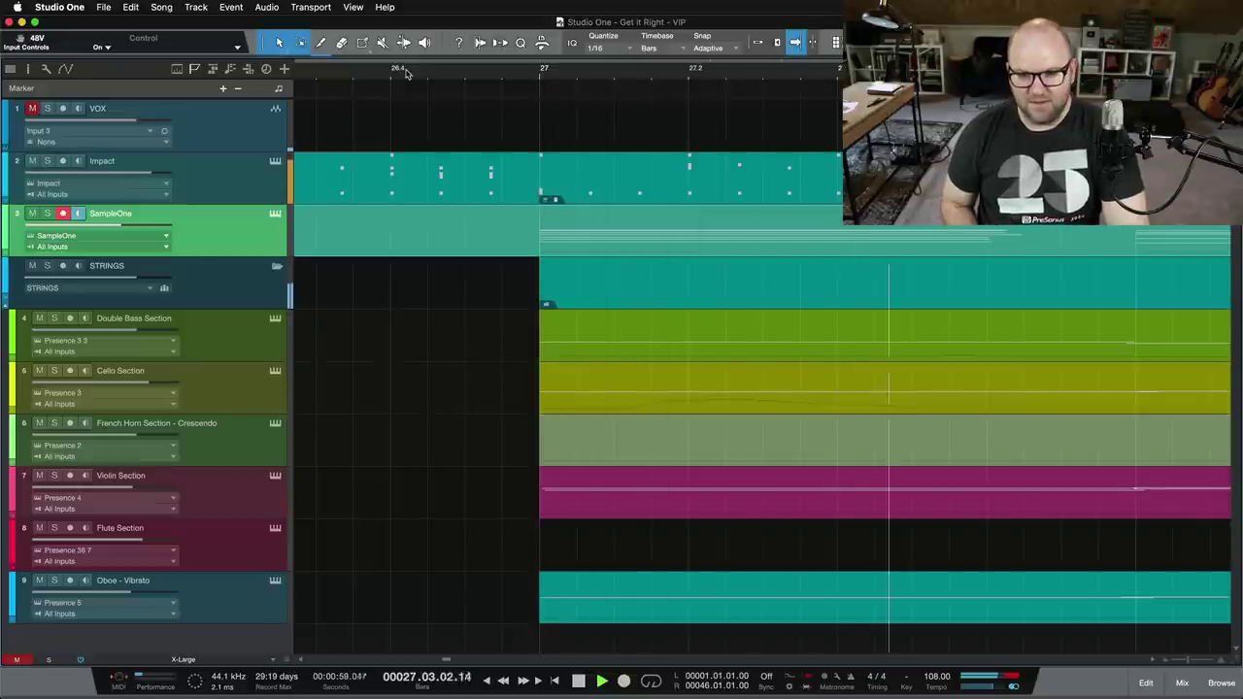
pyautogui.press('space')
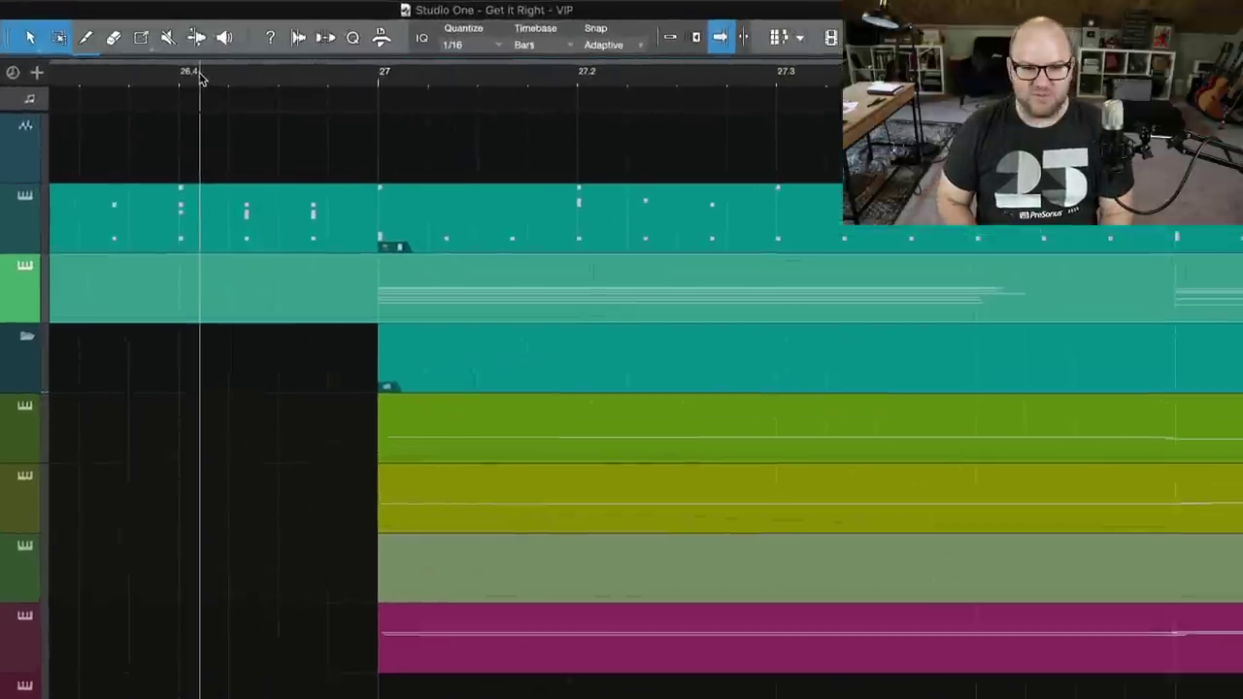
# Enable Chase long notes in Preferences > Advanced > MIDI, apply it, and set the playhead near bar 27.2.
pyautogui.press('super+comma')
pyautogui.click(424, 76)
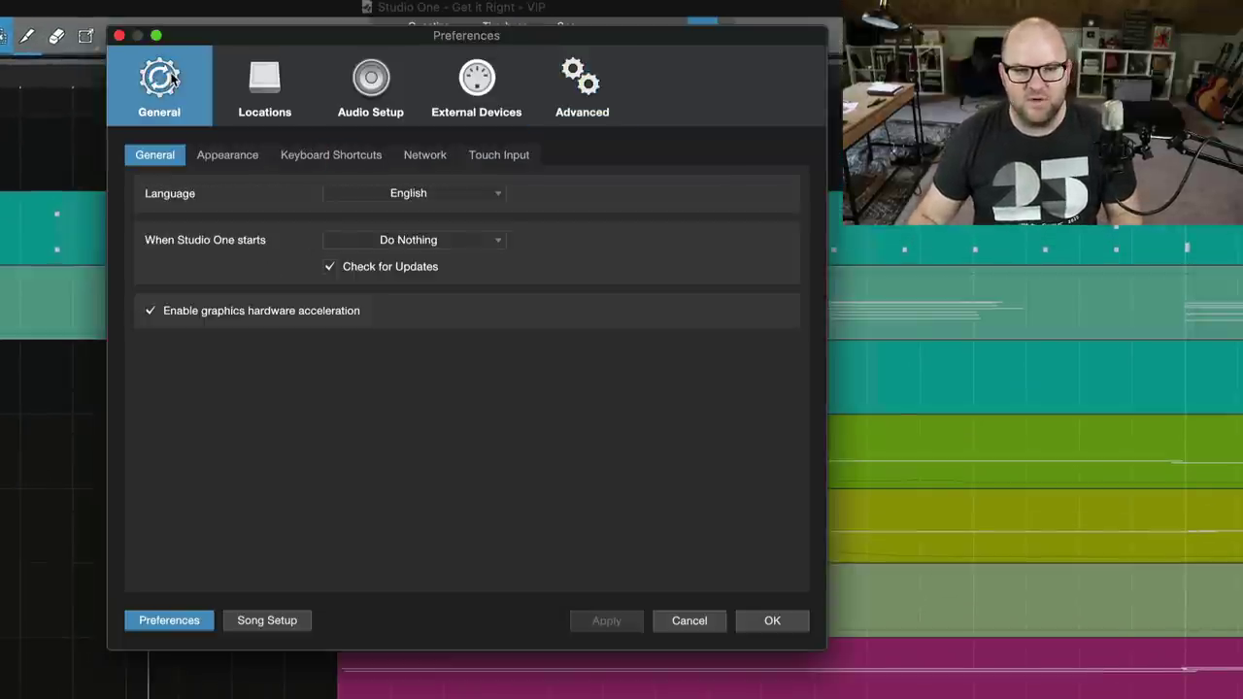
pyautogui.click(585, 98)
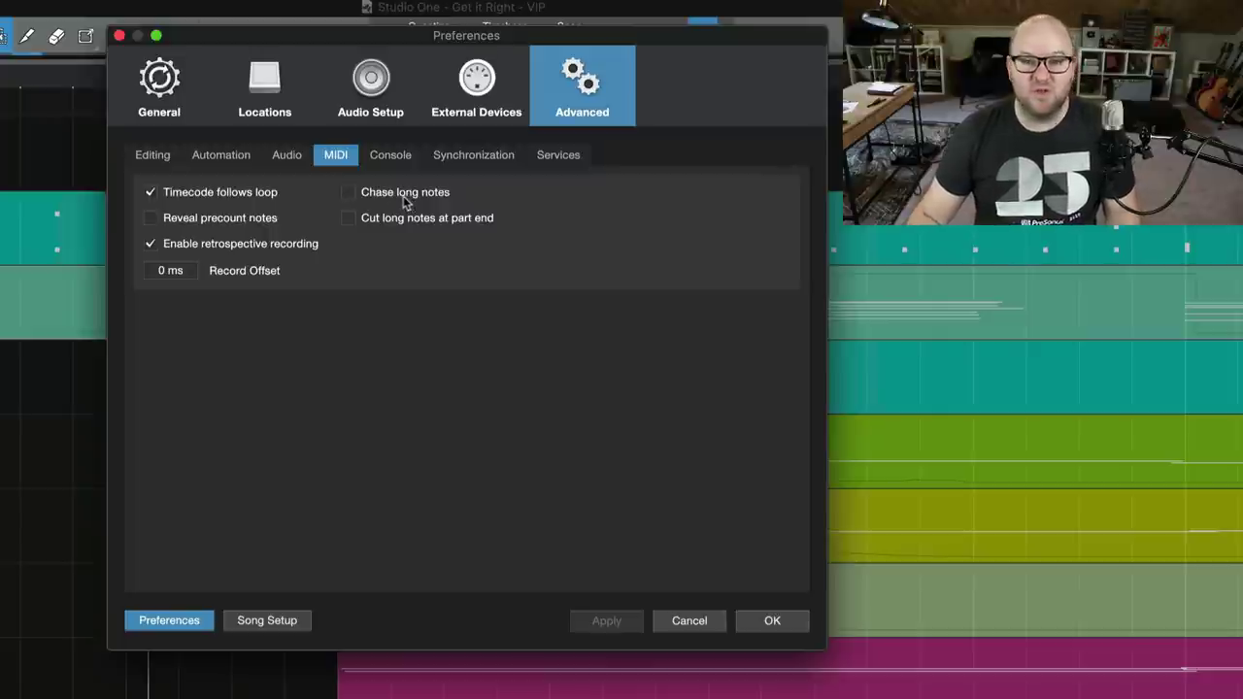
pyautogui.click(348, 194)
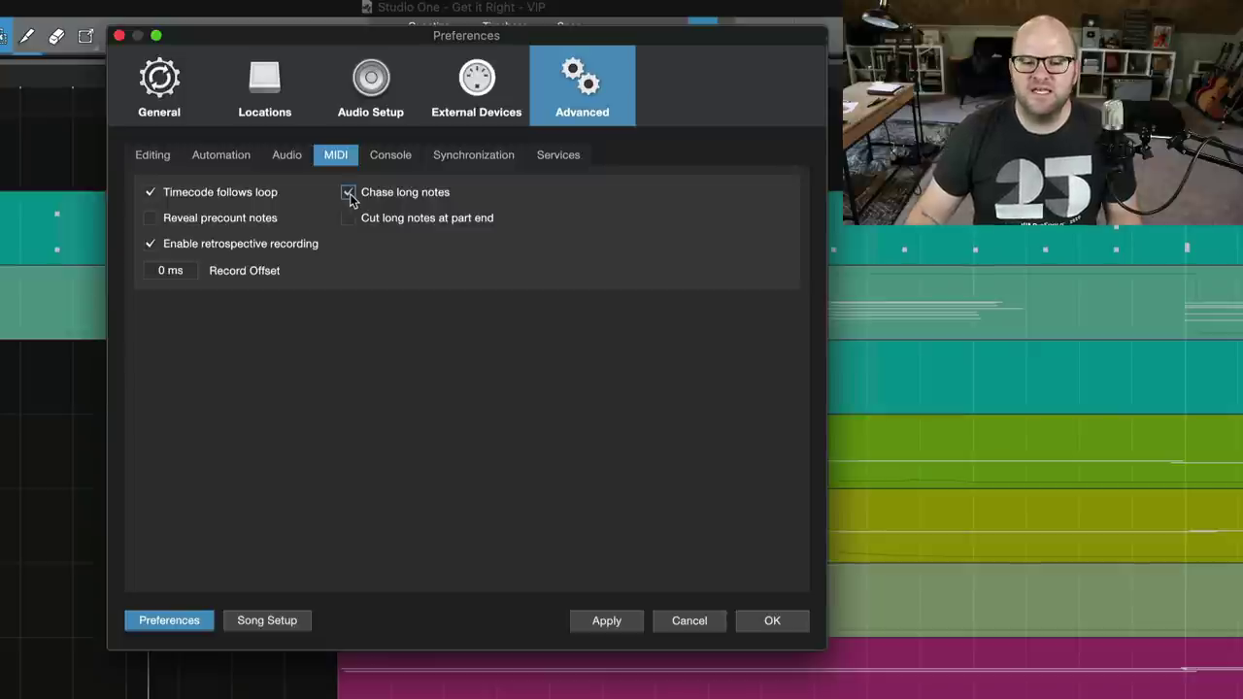
pyautogui.click(633, 624)
pyautogui.click(774, 627)
pyautogui.click(537, 78)
pyautogui.hscroll(3, 645, 283)
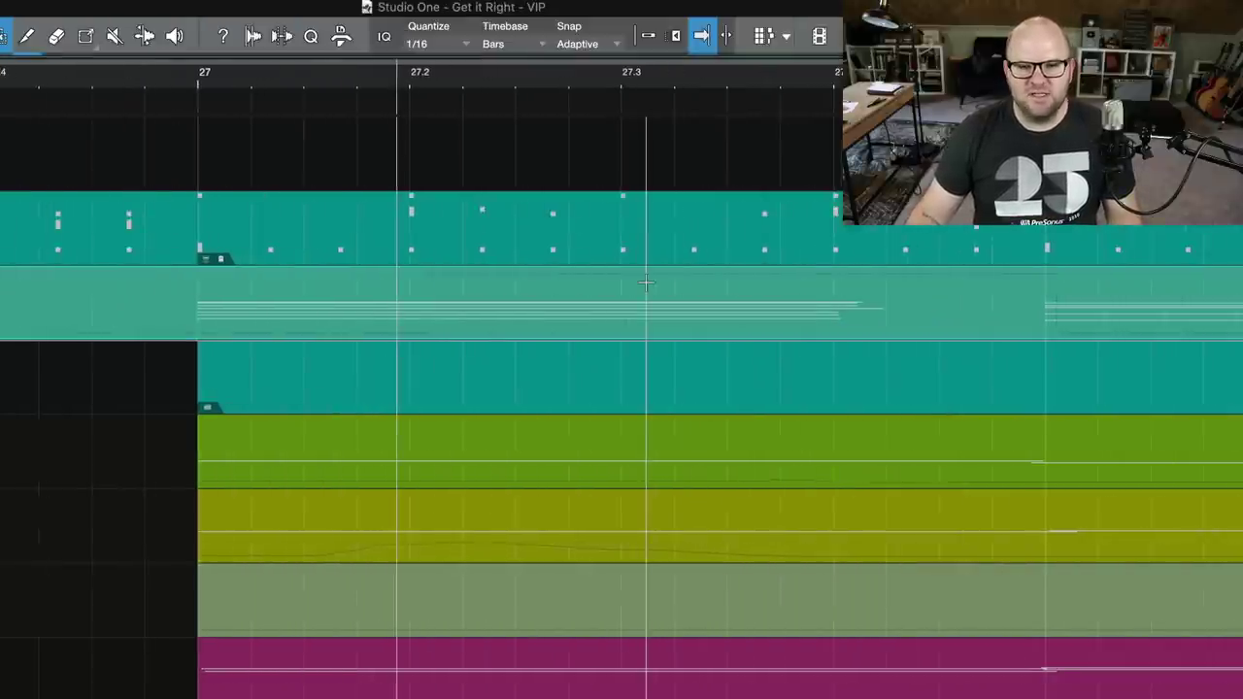
pyautogui.click(426, 76)
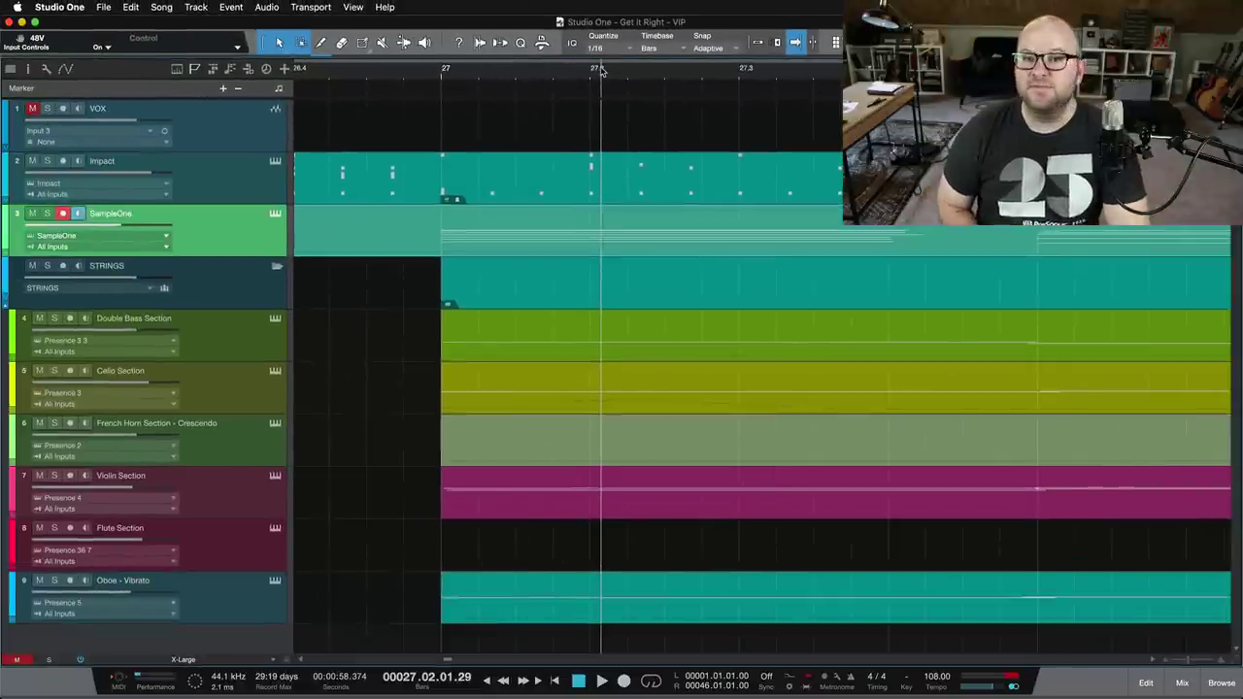
pyautogui.press('space')
pyautogui.press('space')
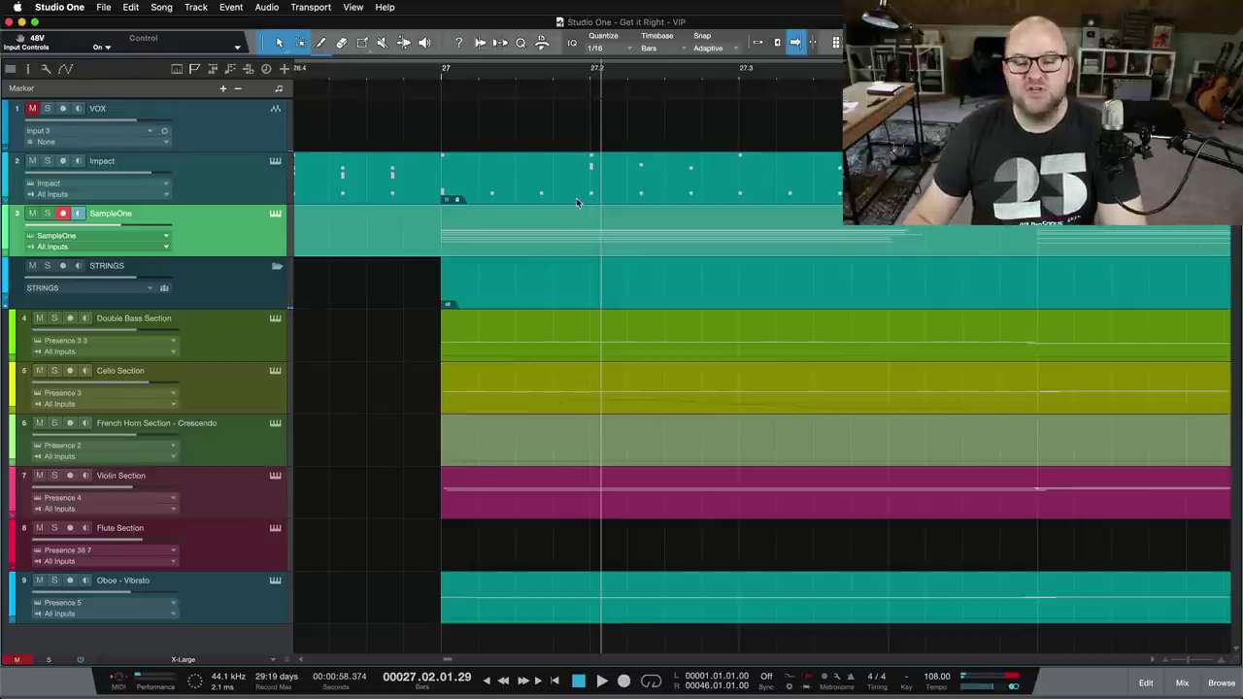
pyautogui.press('w')
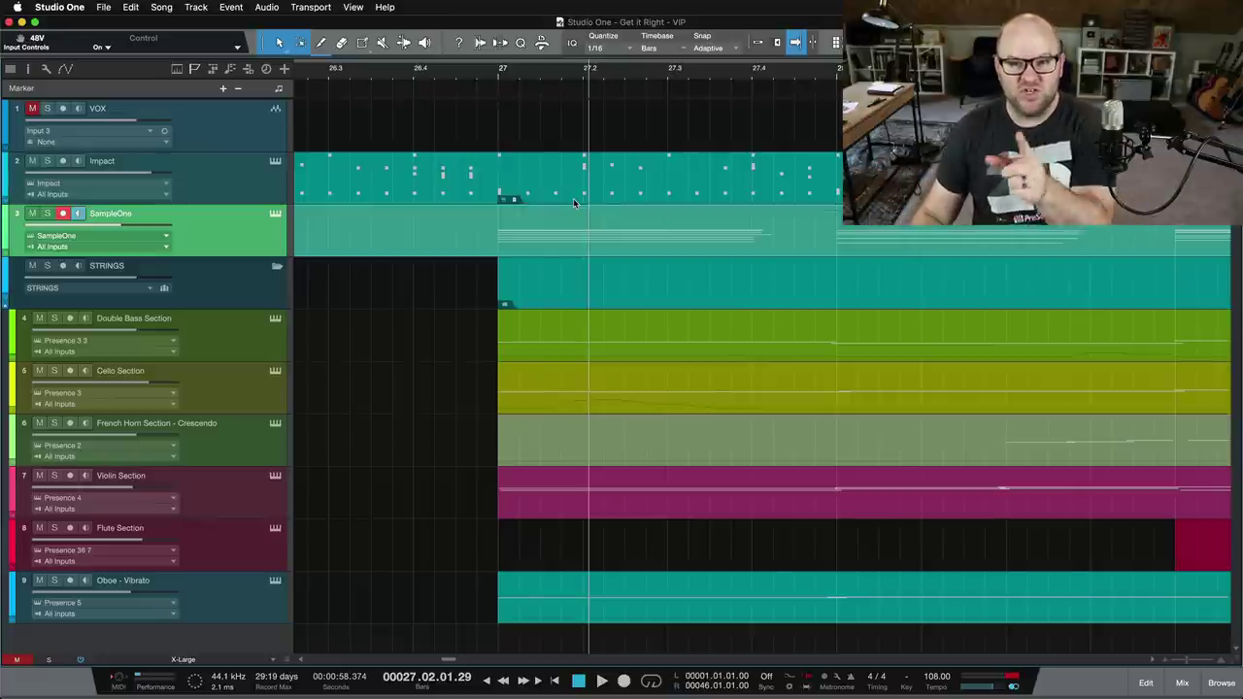
pyautogui.press('Up')
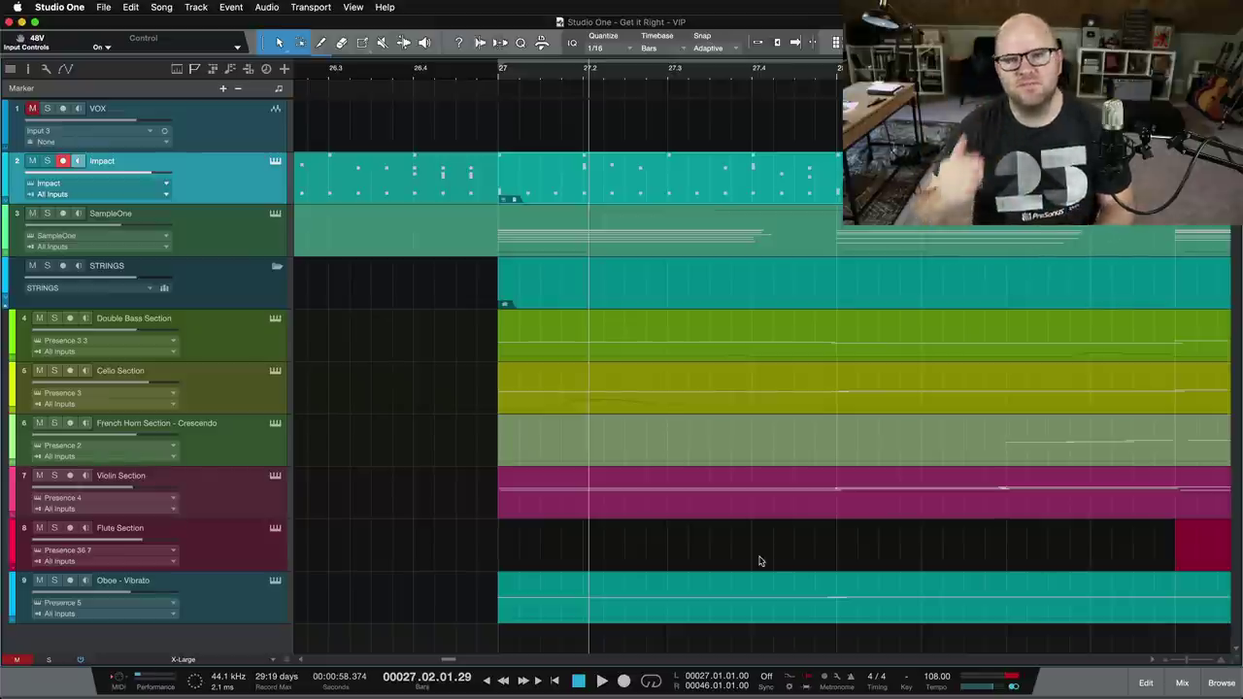
pyautogui.click(238, 341)
pyautogui.press('w')
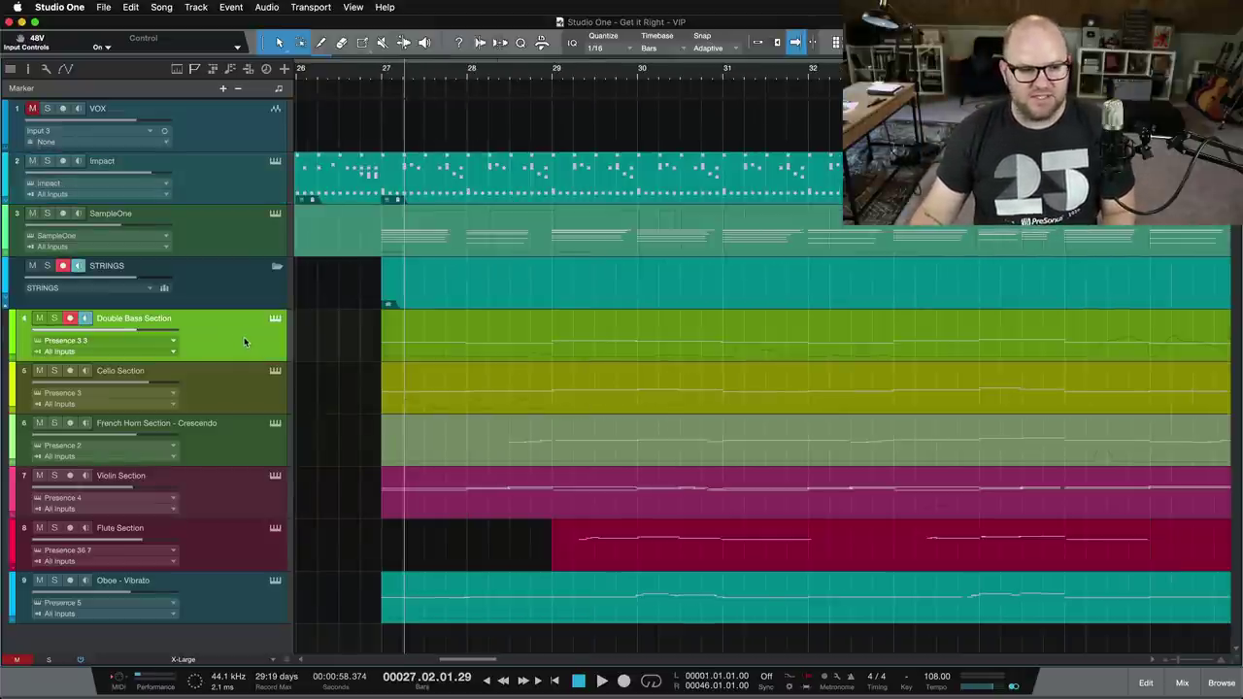
# Transform the Double Bass Section instrument track into an audio track and confirm the conversion.
pyautogui.rightClick(245, 342)
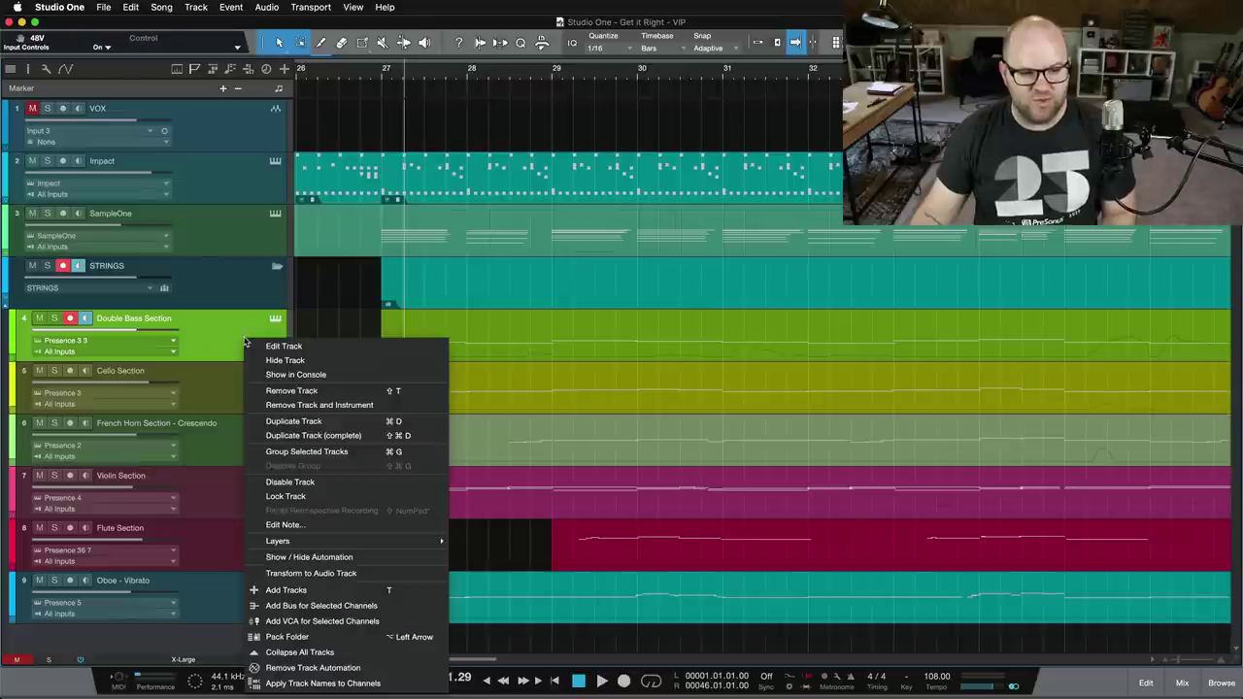
pyautogui.click(315, 573)
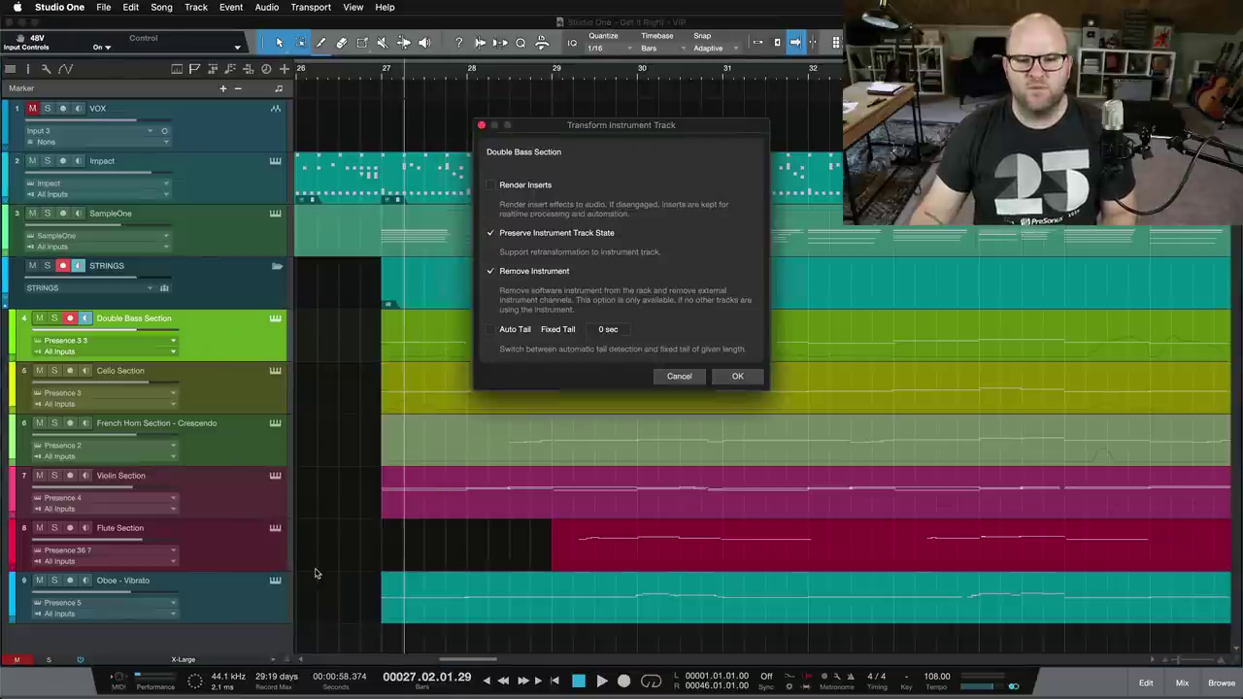
pyautogui.click(738, 375)
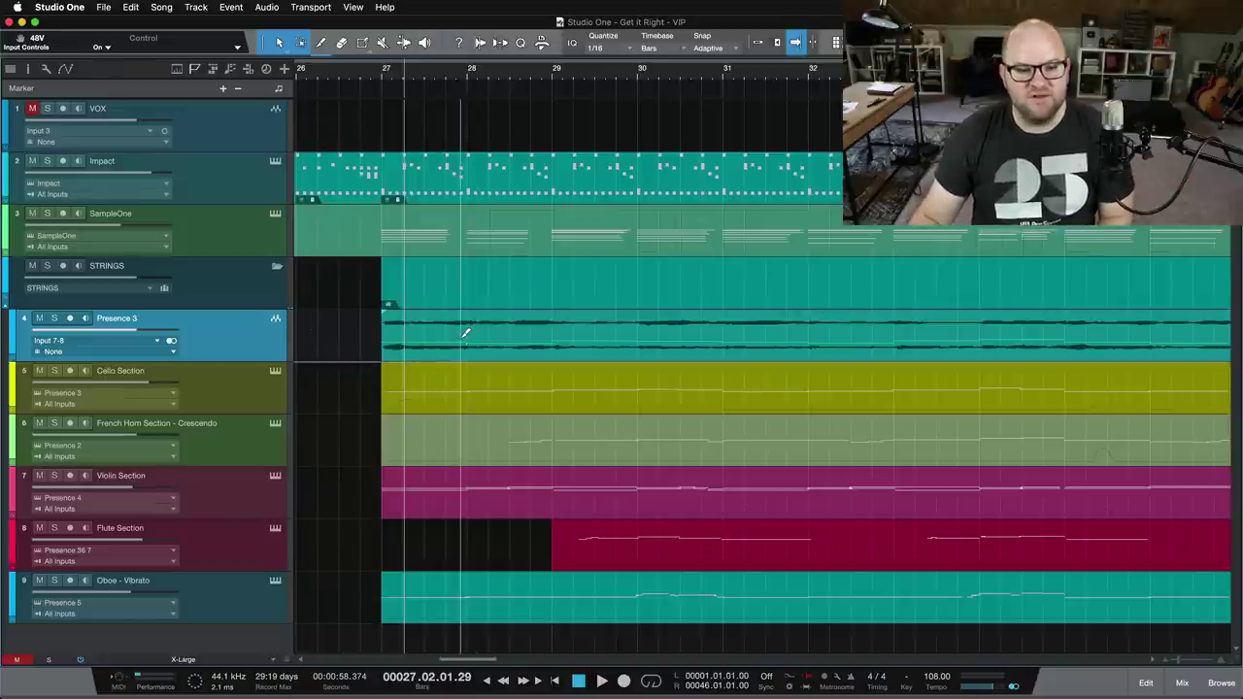
pyautogui.hotkey('shift', 'e')
pyautogui.press('z')
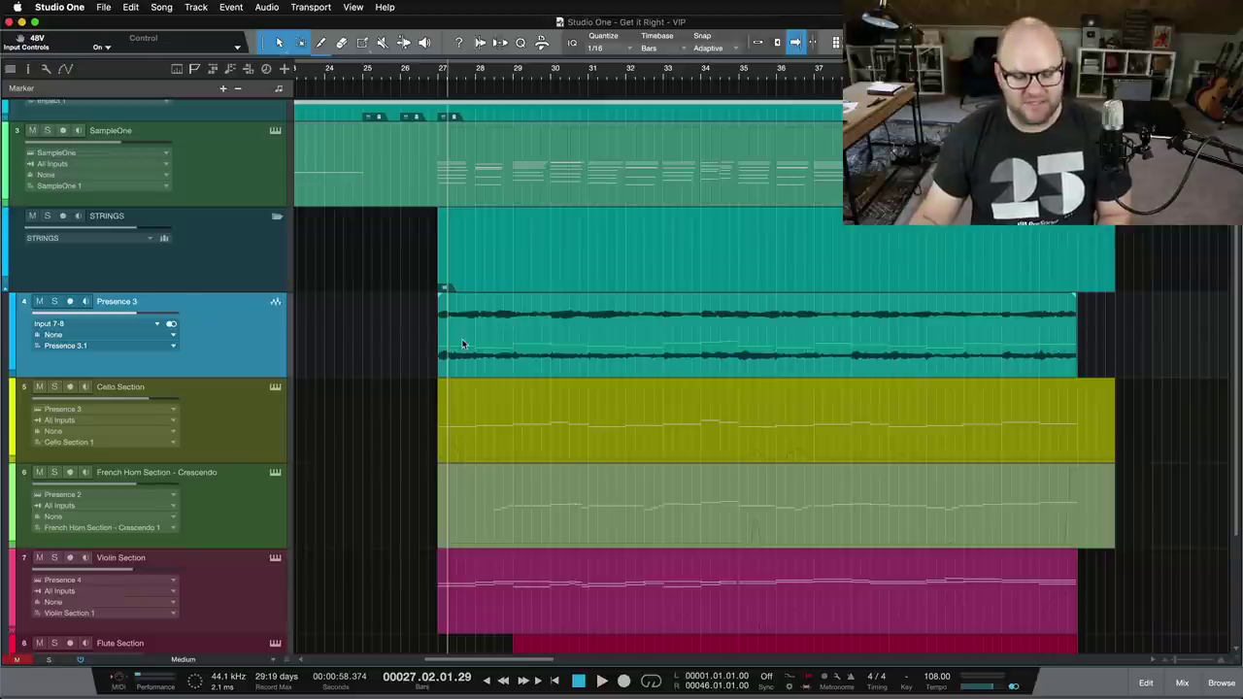
pyautogui.press('super+comma')
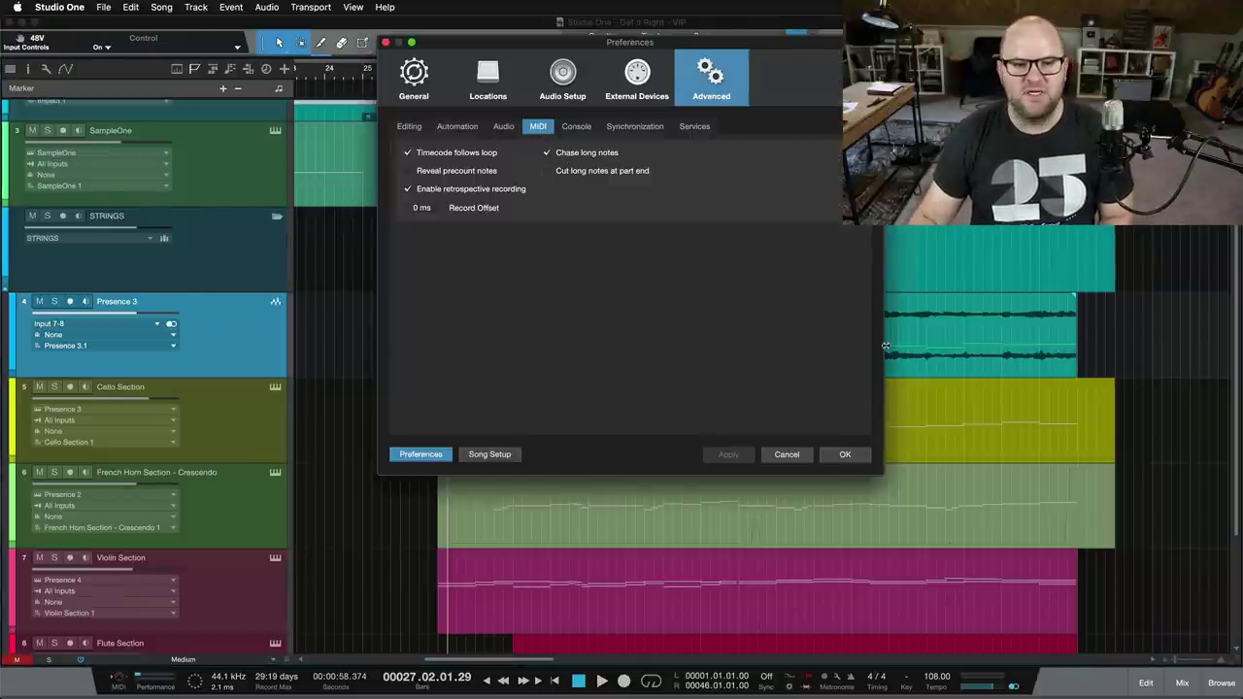
pyautogui.click(841, 457)
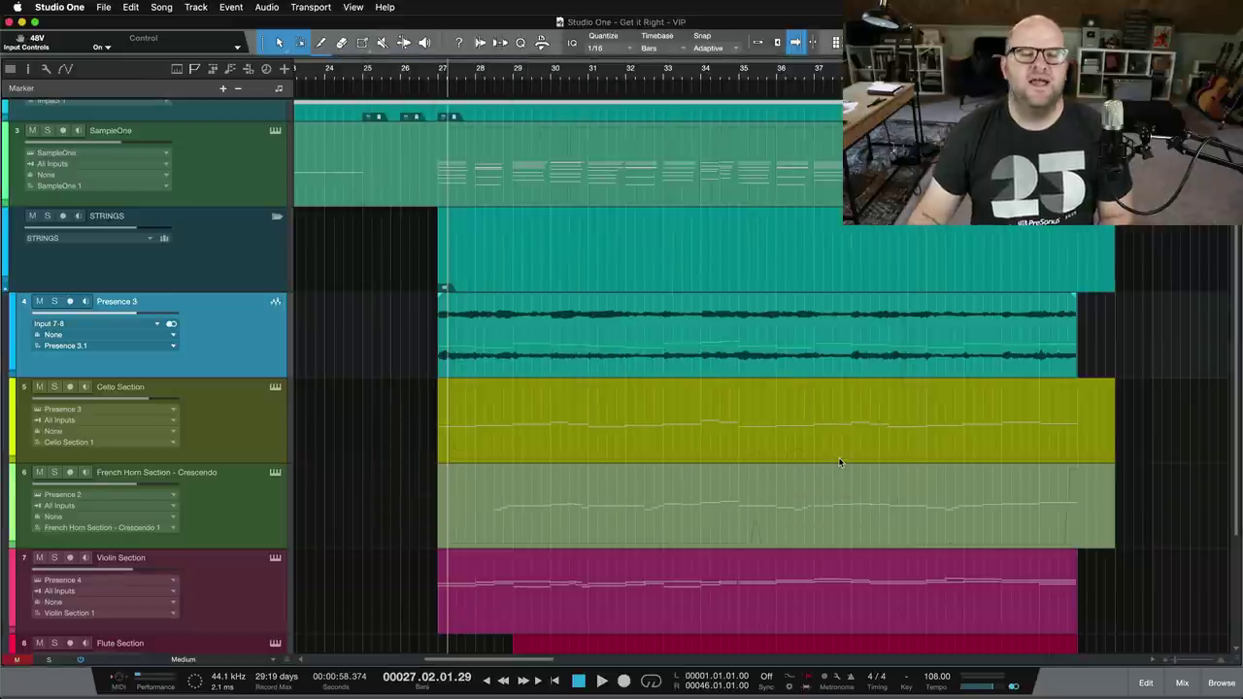